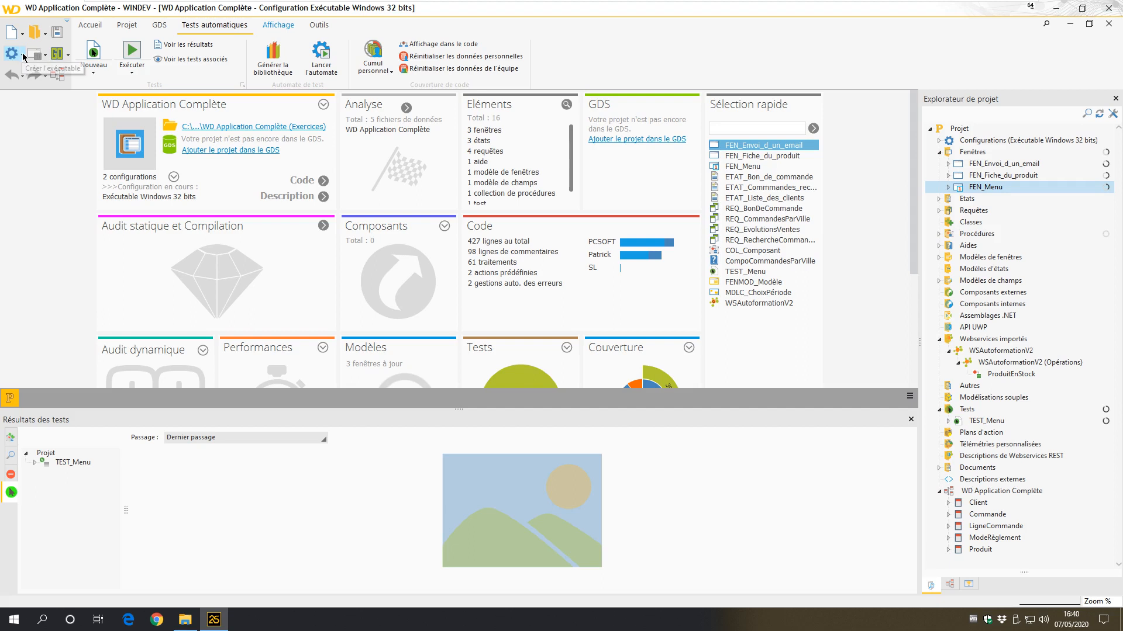
# Start creating the executable's installation procedure, reach the executable's supplementary options, and keep the choice not to back up the project
pyautogui.click(23, 54)
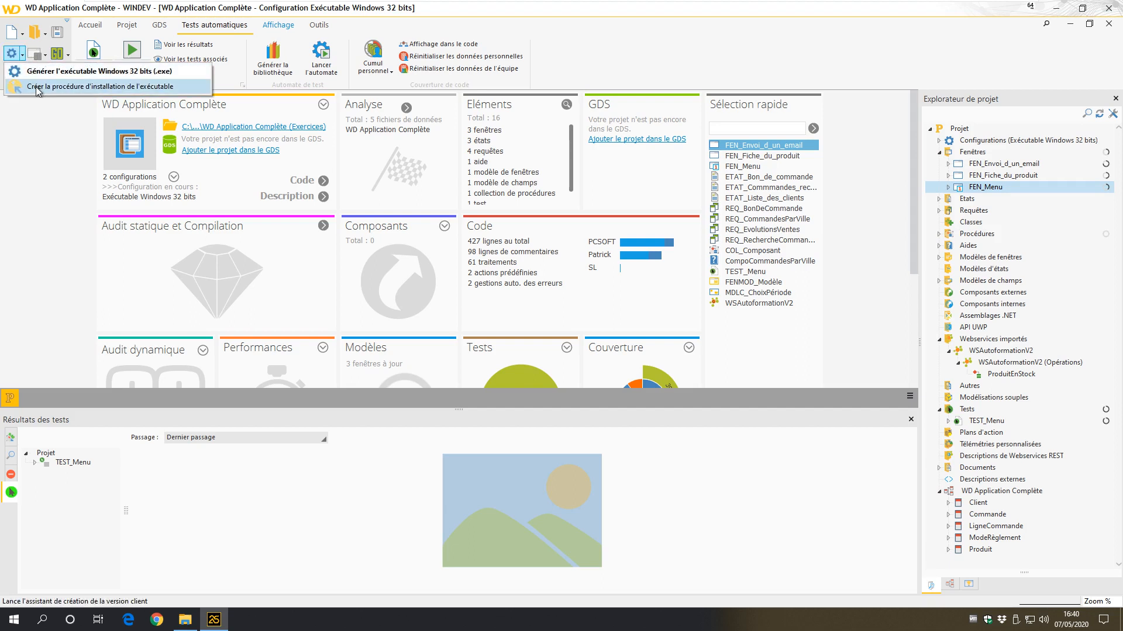
pyautogui.click(44, 87)
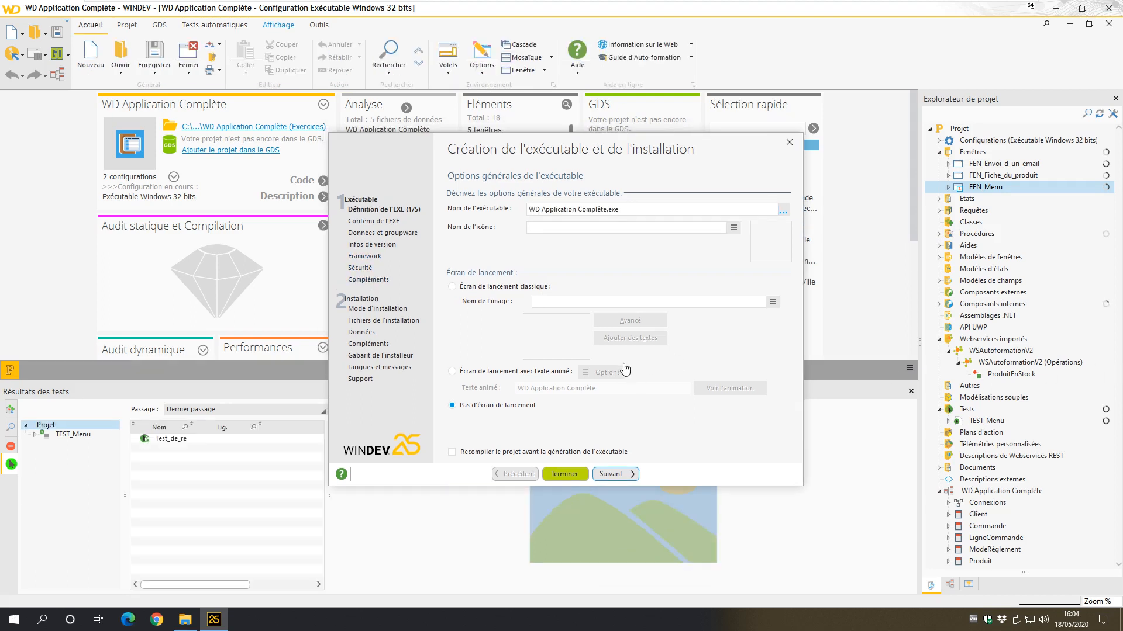
pyautogui.click(369, 282)
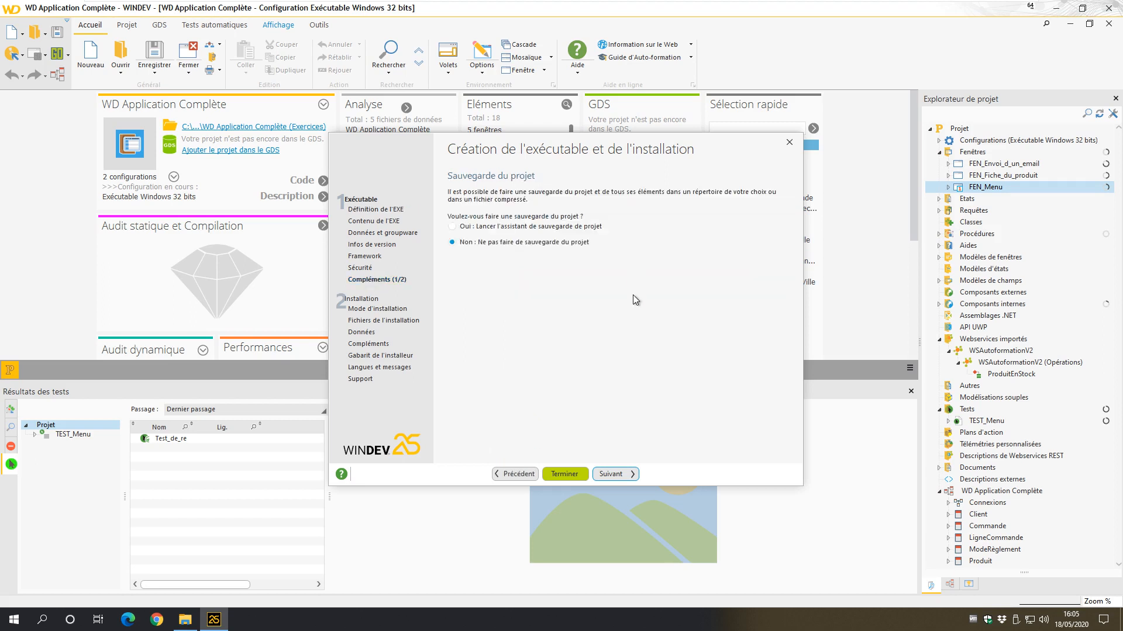
pyautogui.click(614, 474)
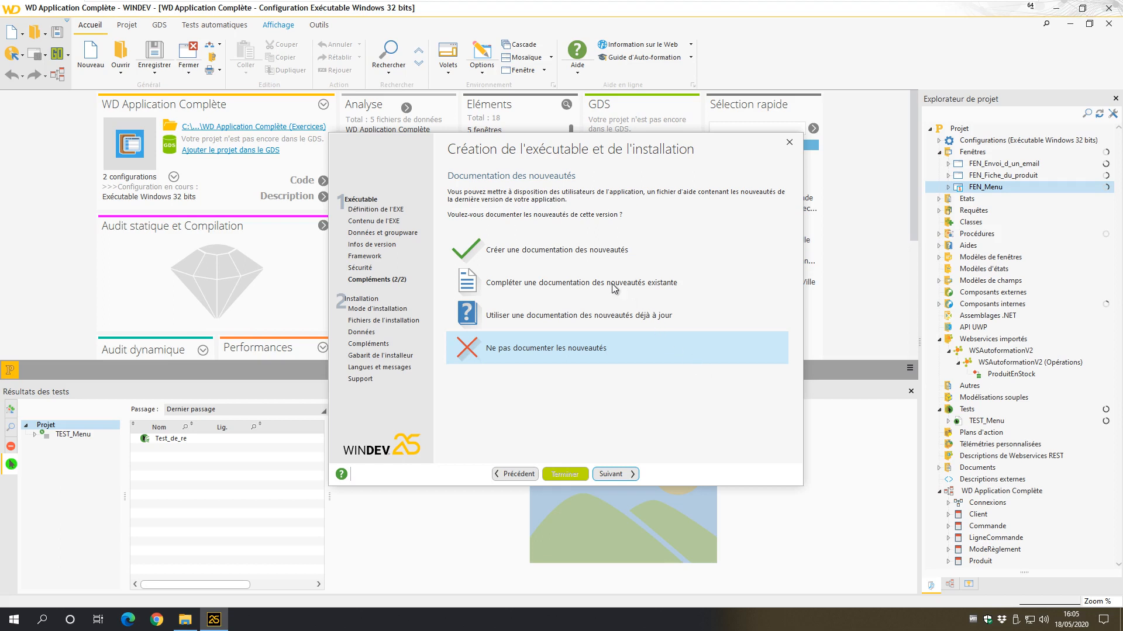
# Create a what's-new documentation using one page per day, and save the help system as Aide_Exécutable_Windows_32_bits
pyautogui.click(556, 251)
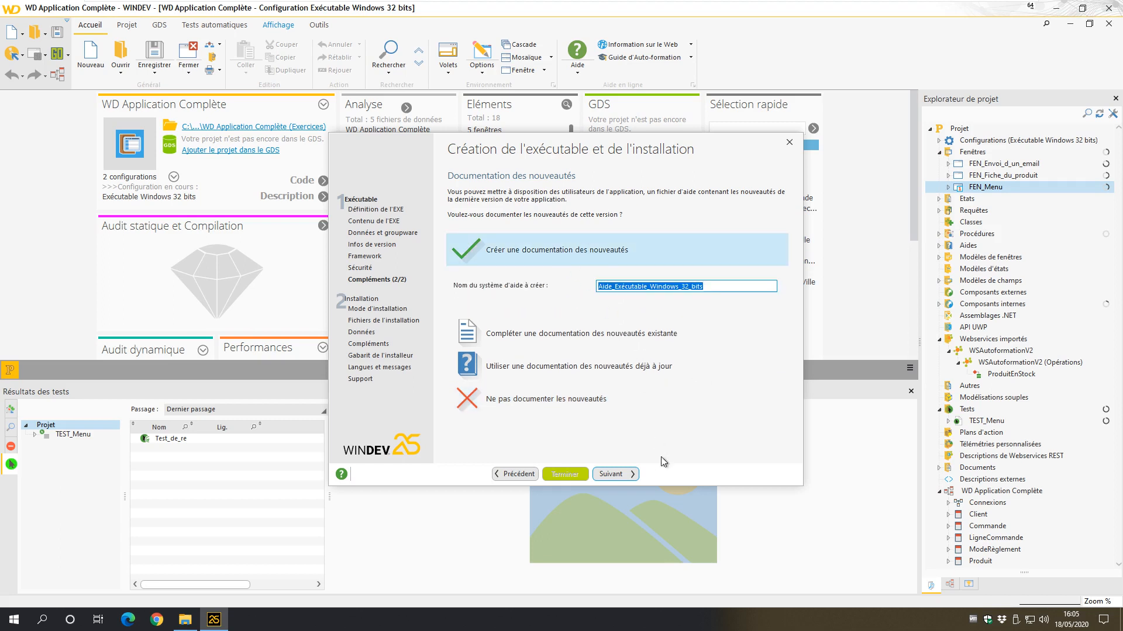
pyautogui.click(628, 476)
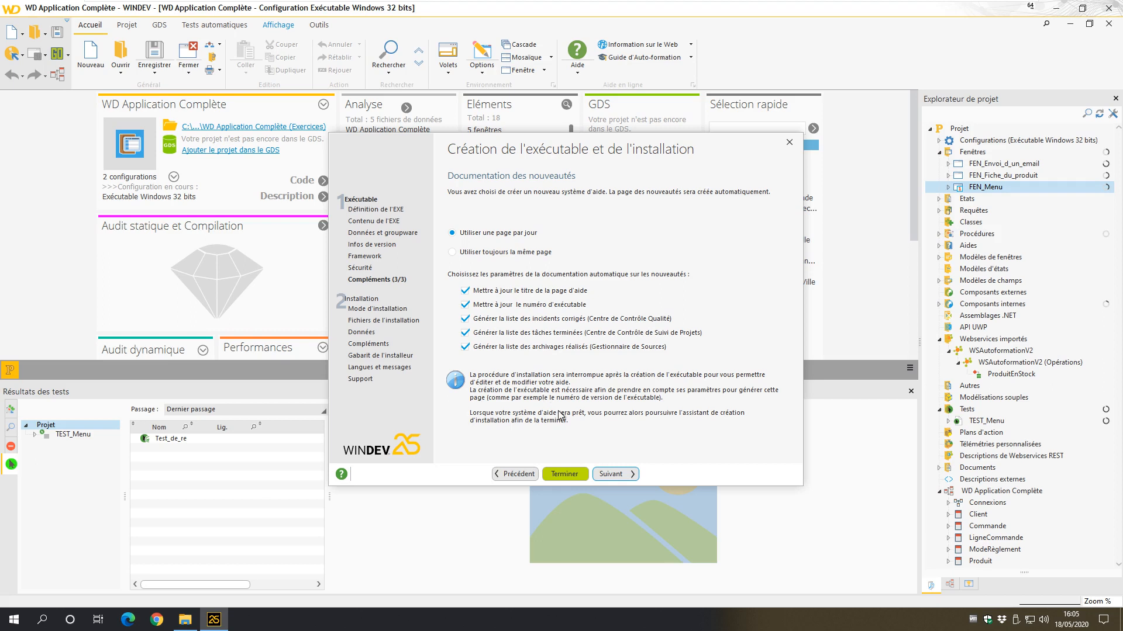
pyautogui.click(620, 474)
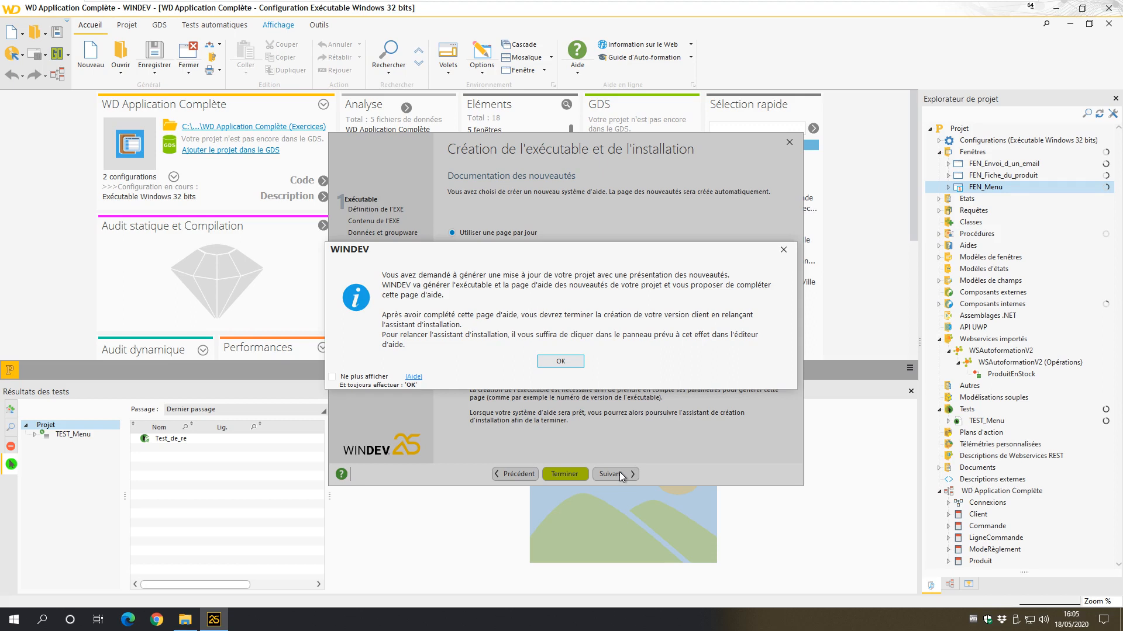
pyautogui.click(565, 364)
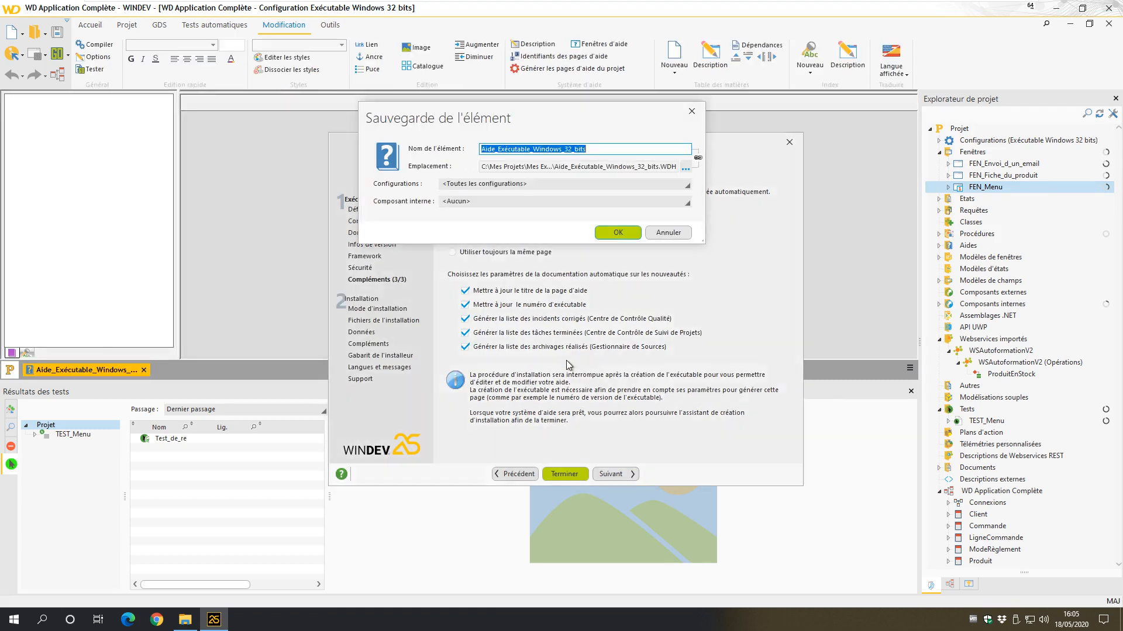
pyautogui.click(618, 234)
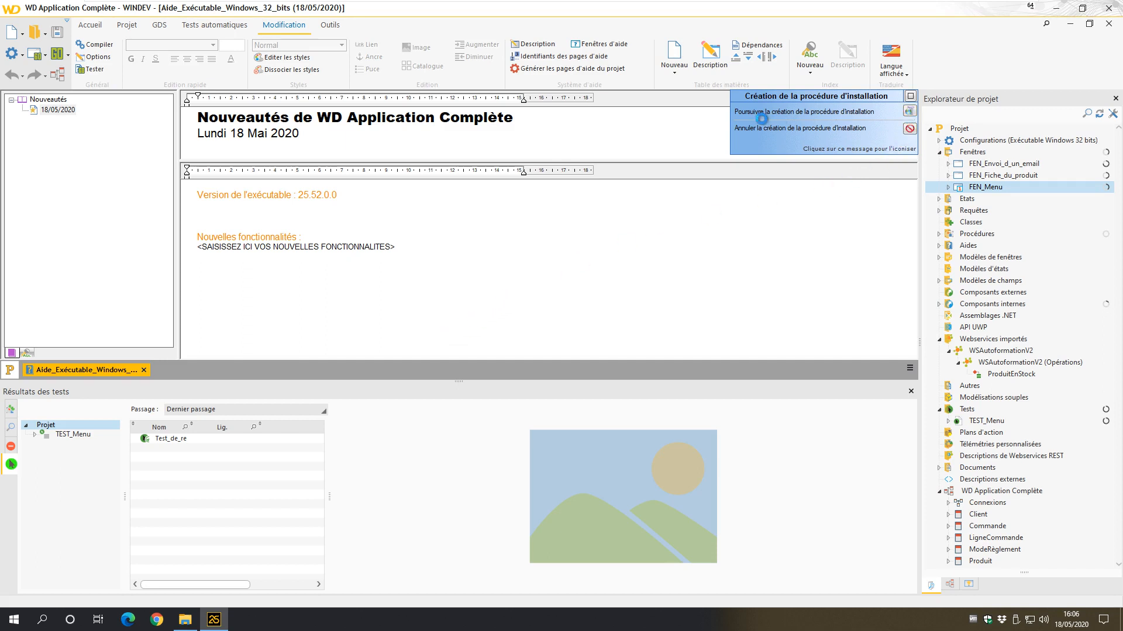
# Resume creating the installation procedure, choosing an individual installation (Installation individuelle) with the standard model (Installation standard)
pyautogui.click(910, 112)
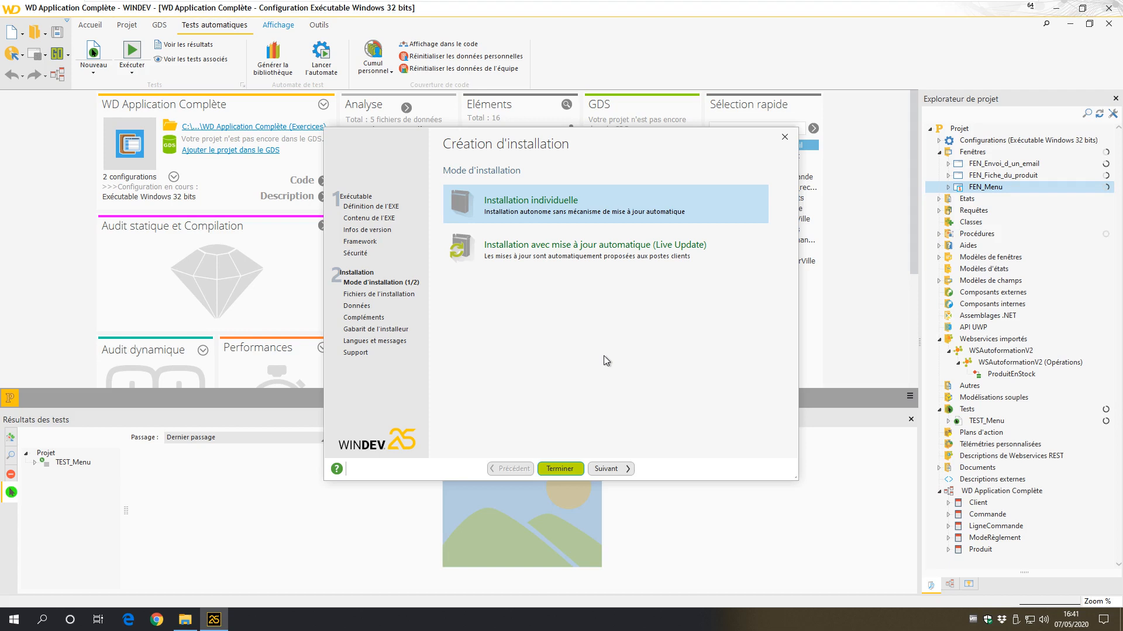
pyautogui.click(602, 469)
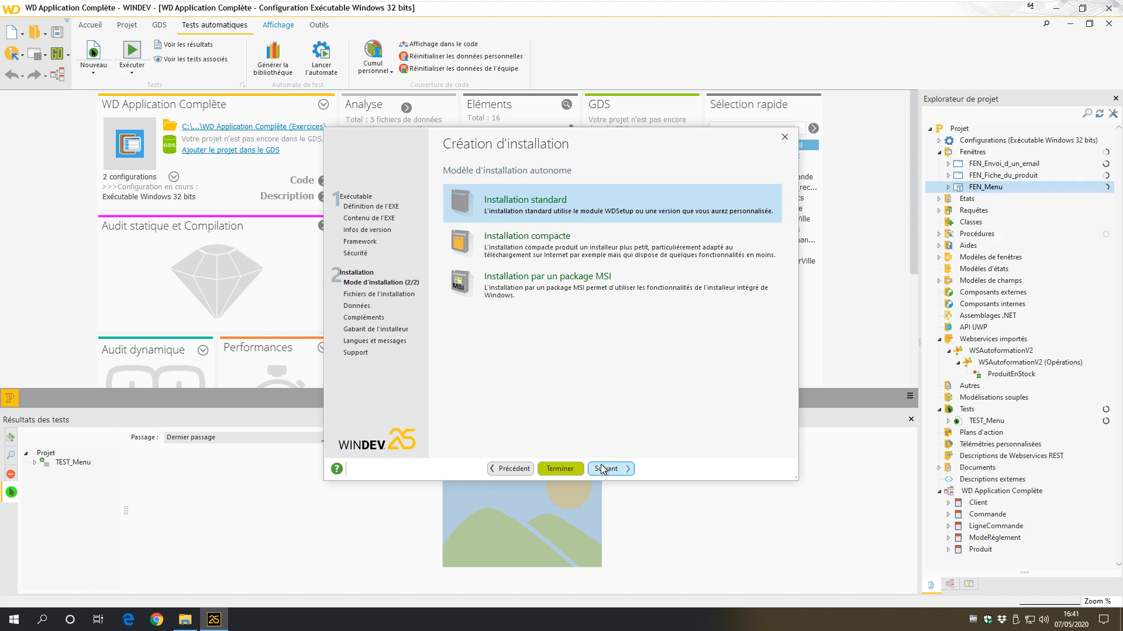
pyautogui.click(603, 469)
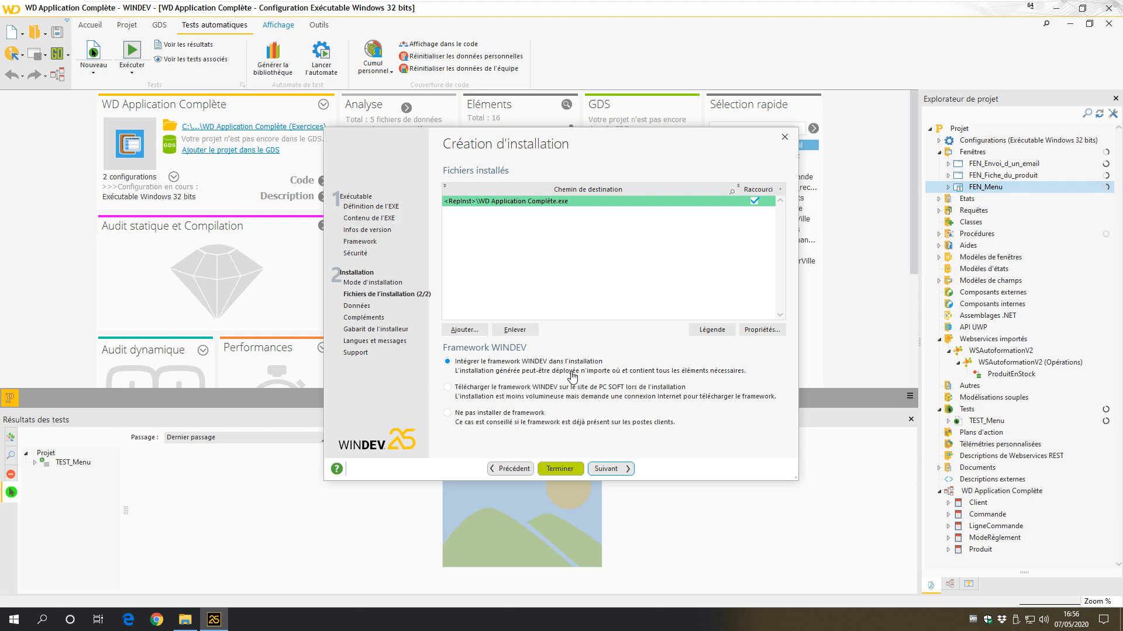
# Add the .fic, .ndx and .mmo data files from Client.fic through Produit.ndx to the installed files
pyautogui.click(468, 331)
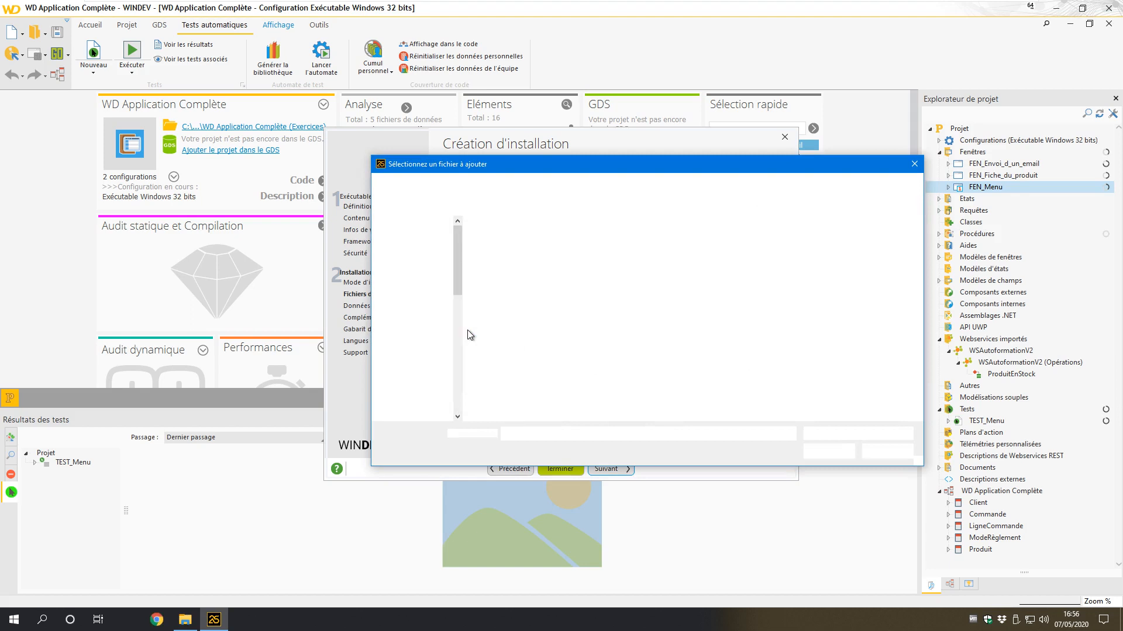
pyautogui.click(512, 241)
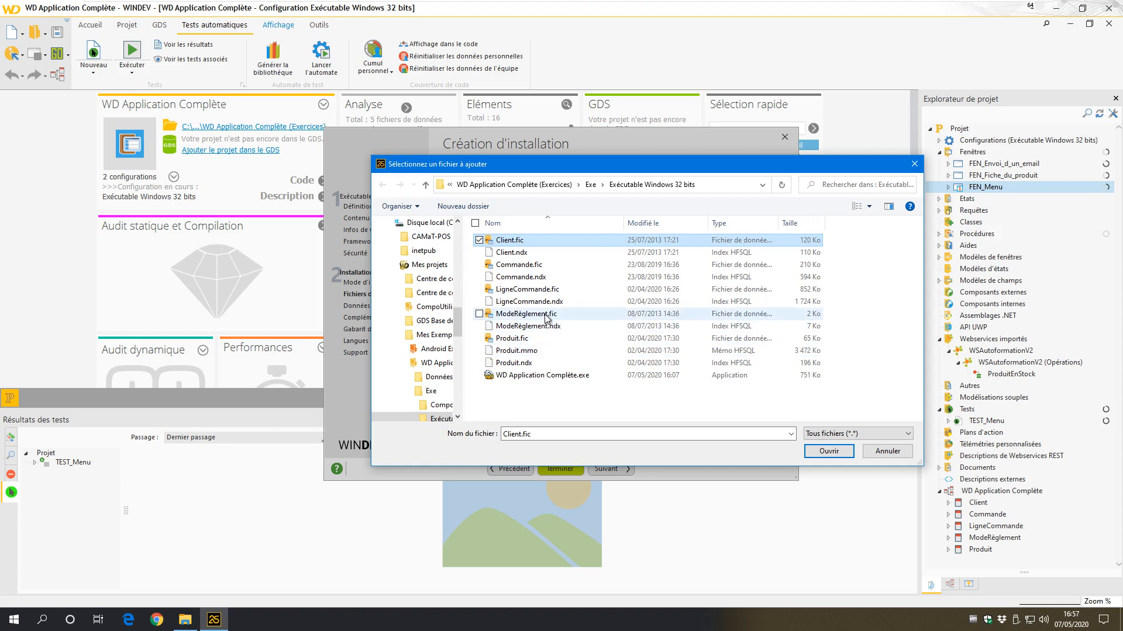
pyautogui.keyDown('shift'); pyautogui.click(528, 363); pyautogui.keyUp('shift')
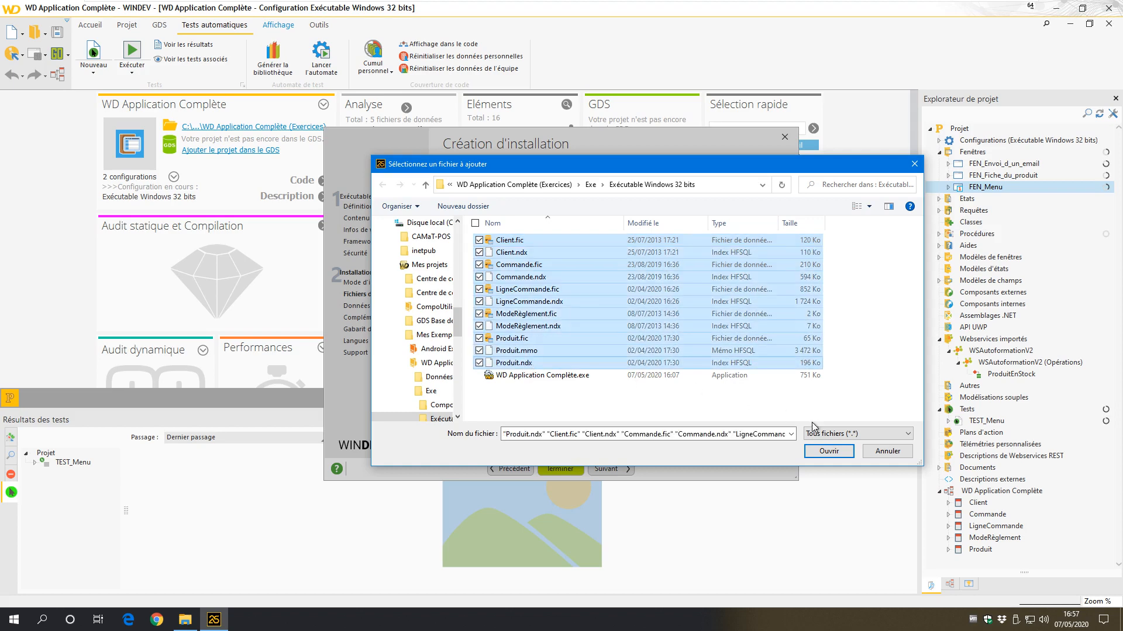
pyautogui.click(829, 455)
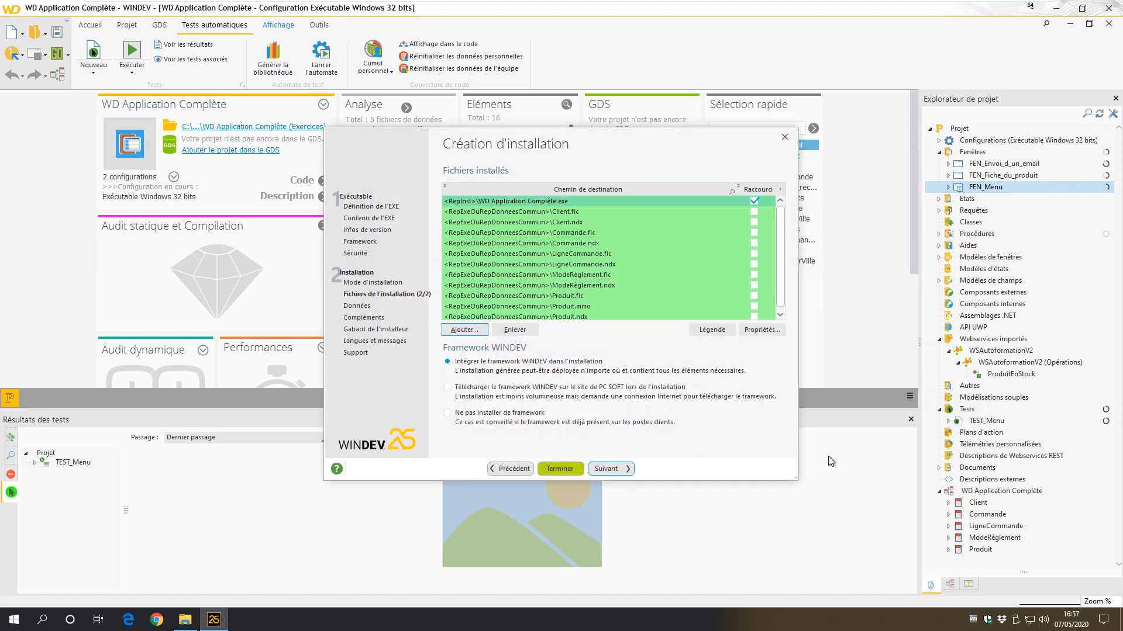
# Keep the WINDEV framework integrated and include the synchronization setup for deployed data (modif. auto) in the database parameters
pyautogui.click(613, 469)
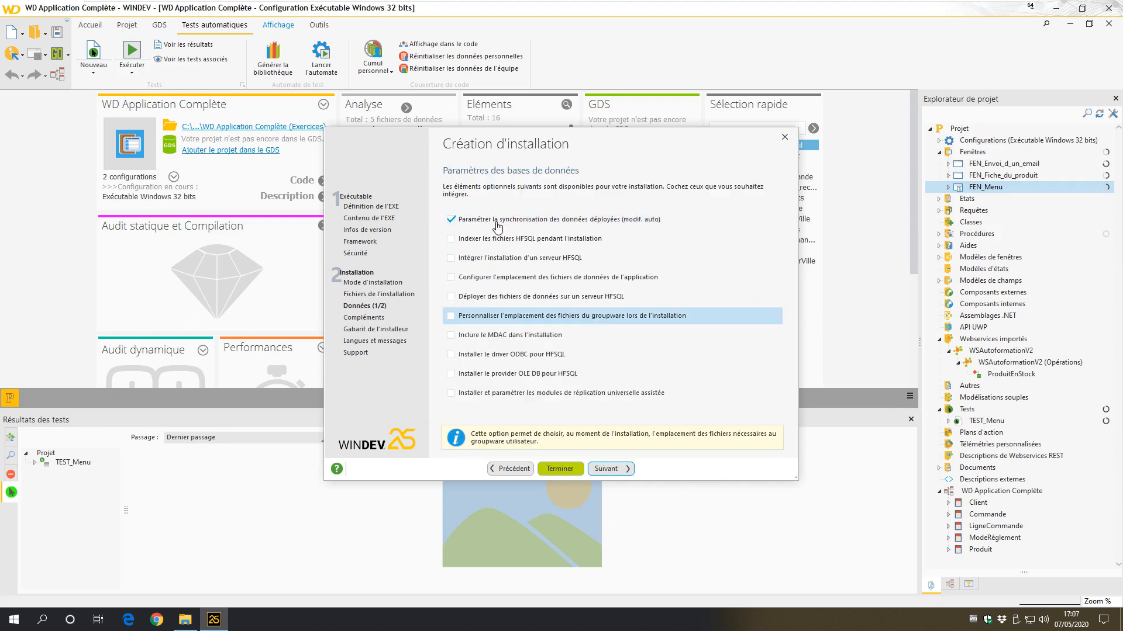
pyautogui.click(451, 219)
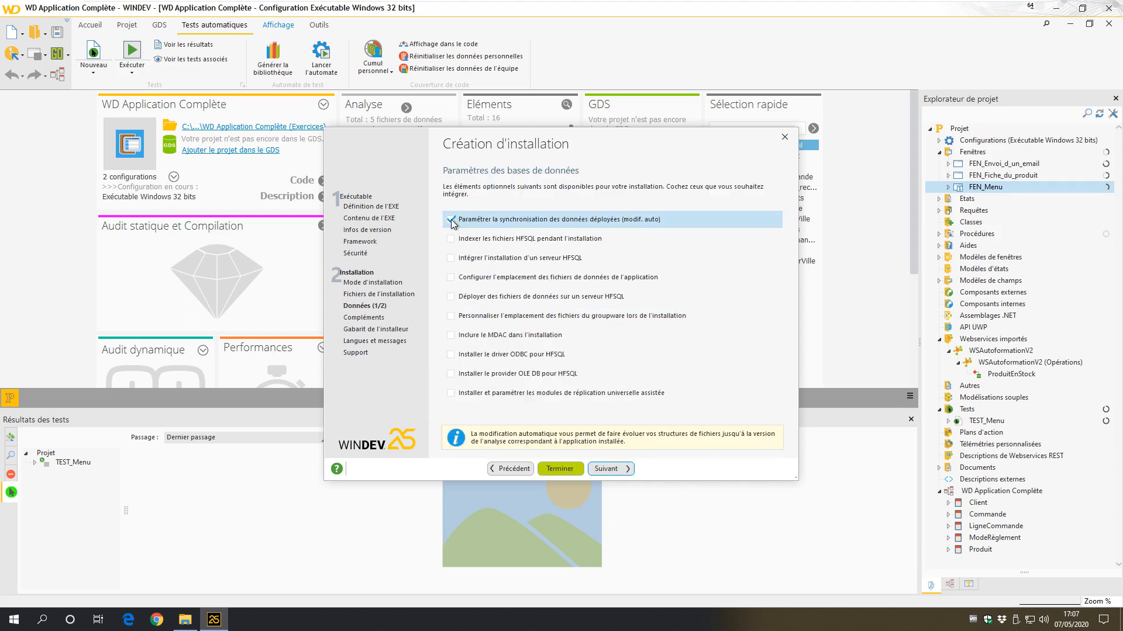
pyautogui.click(607, 470)
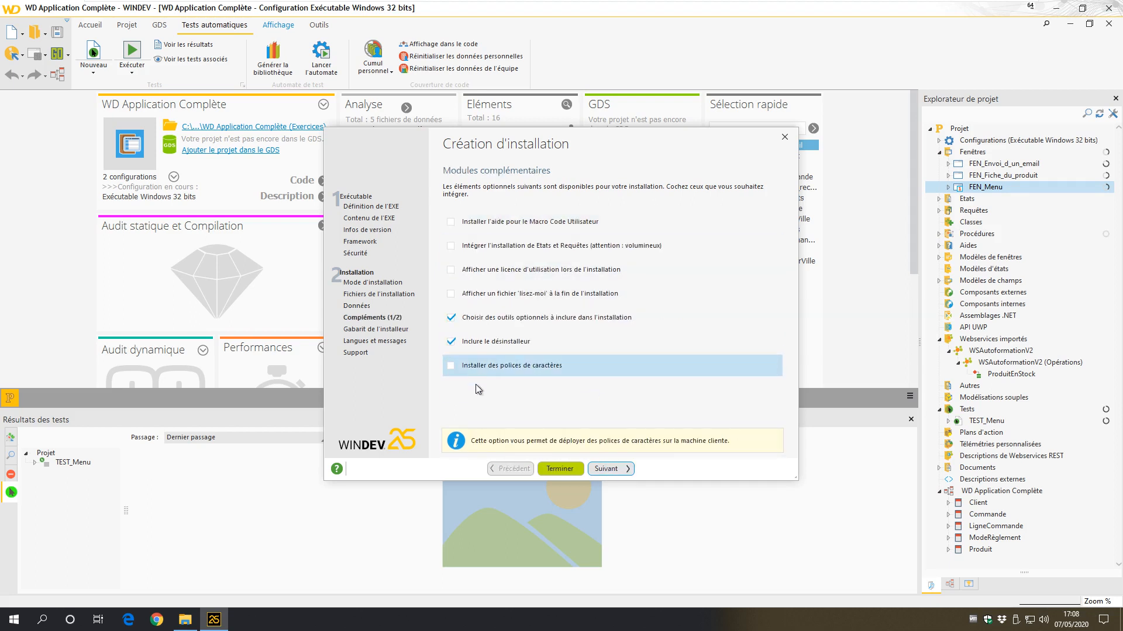
# Include the optional WDOptimiseur tool and generate the installation as a single directory (Répertoire unique) with ZIP compression
pyautogui.click(615, 474)
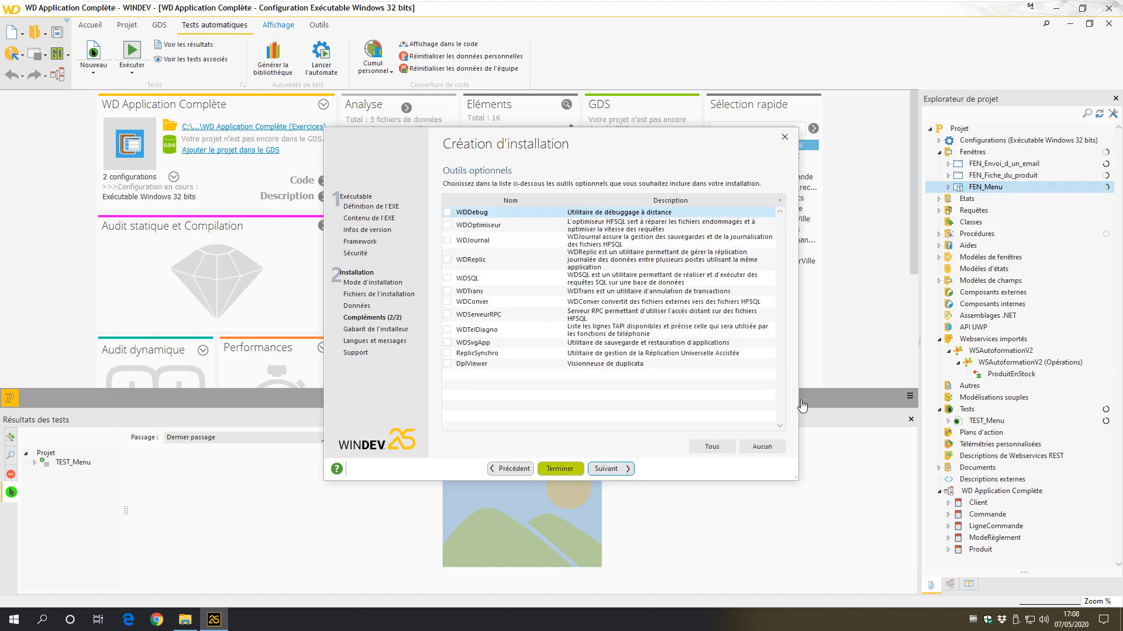
pyautogui.click(448, 226)
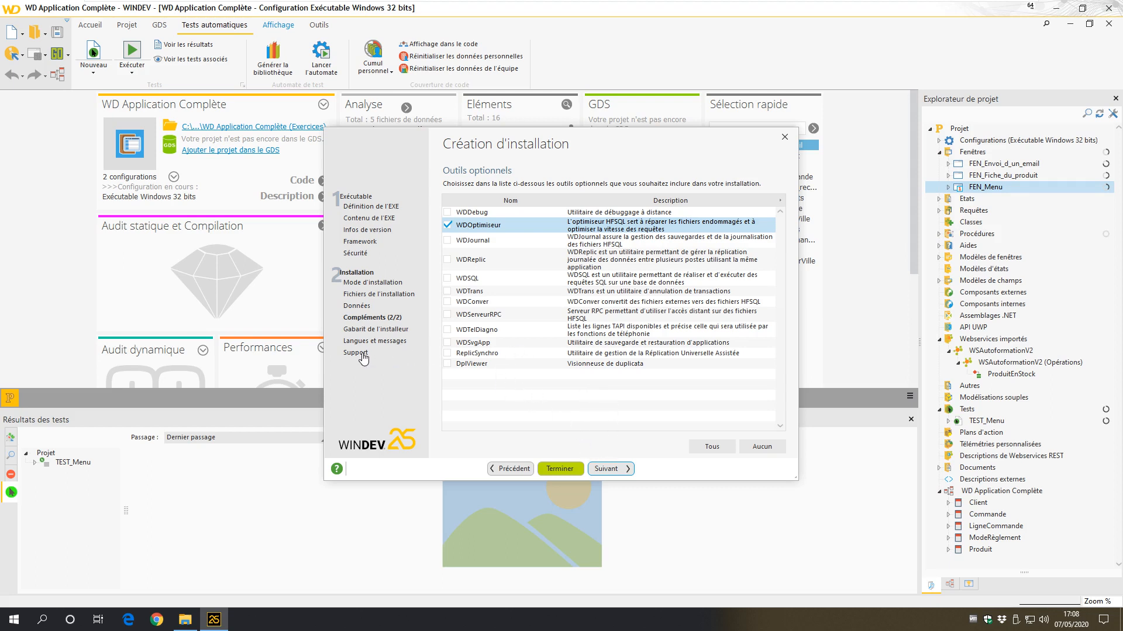
pyautogui.click(355, 352)
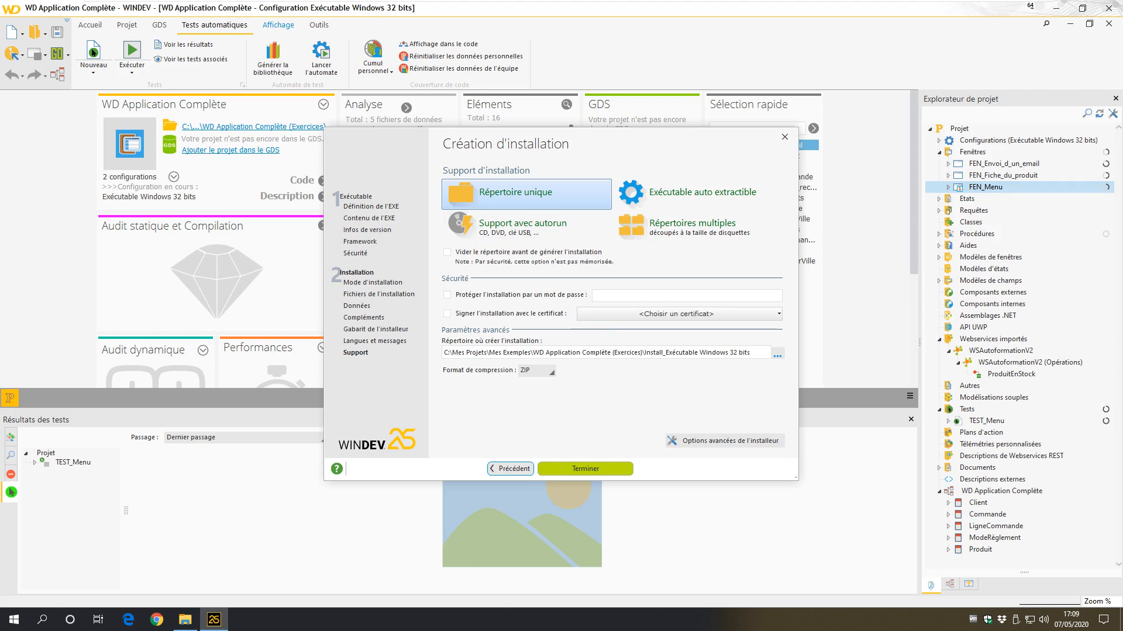
pyautogui.click(581, 471)
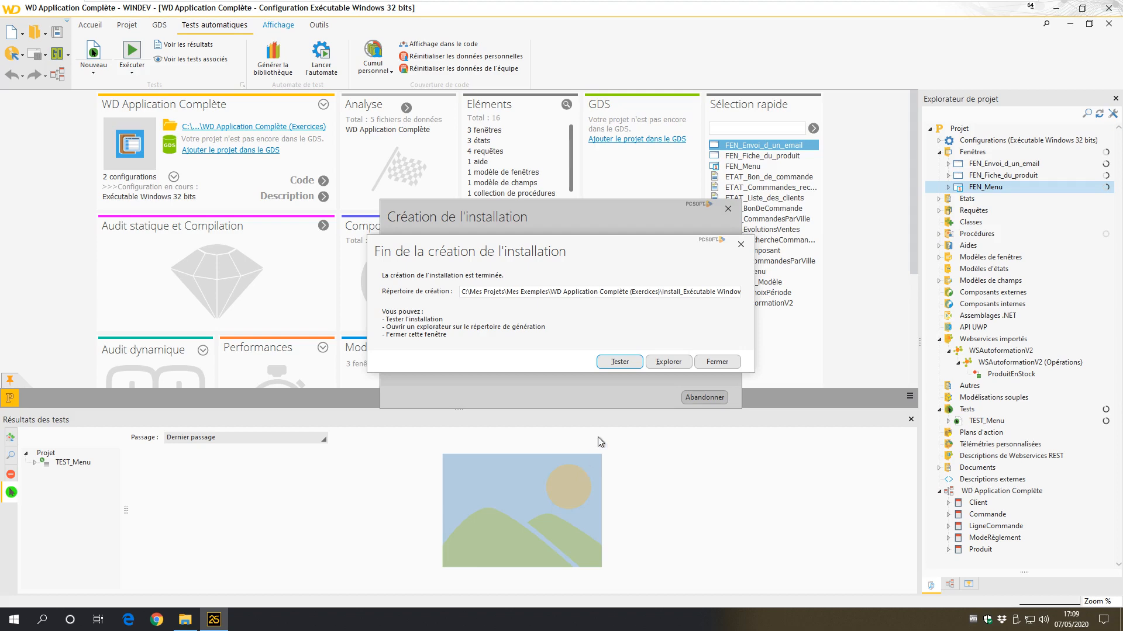
# Open the generated installation folder, run INSTALL.EXE and authorize it to make changes to the computer
pyautogui.click(667, 363)
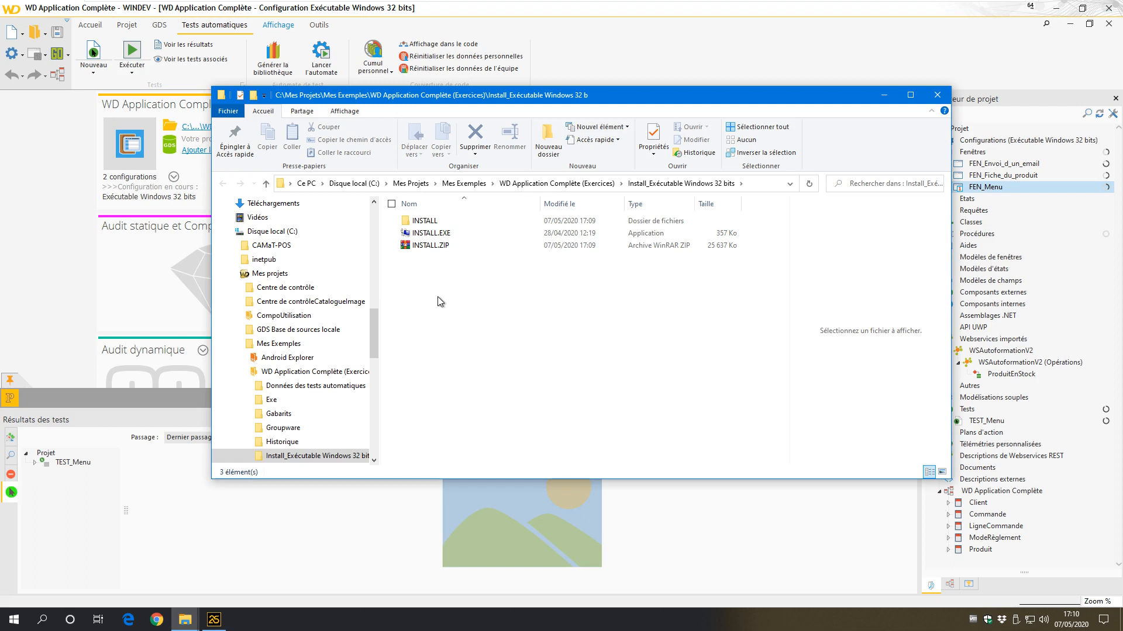
pyautogui.doubleClick(433, 234)
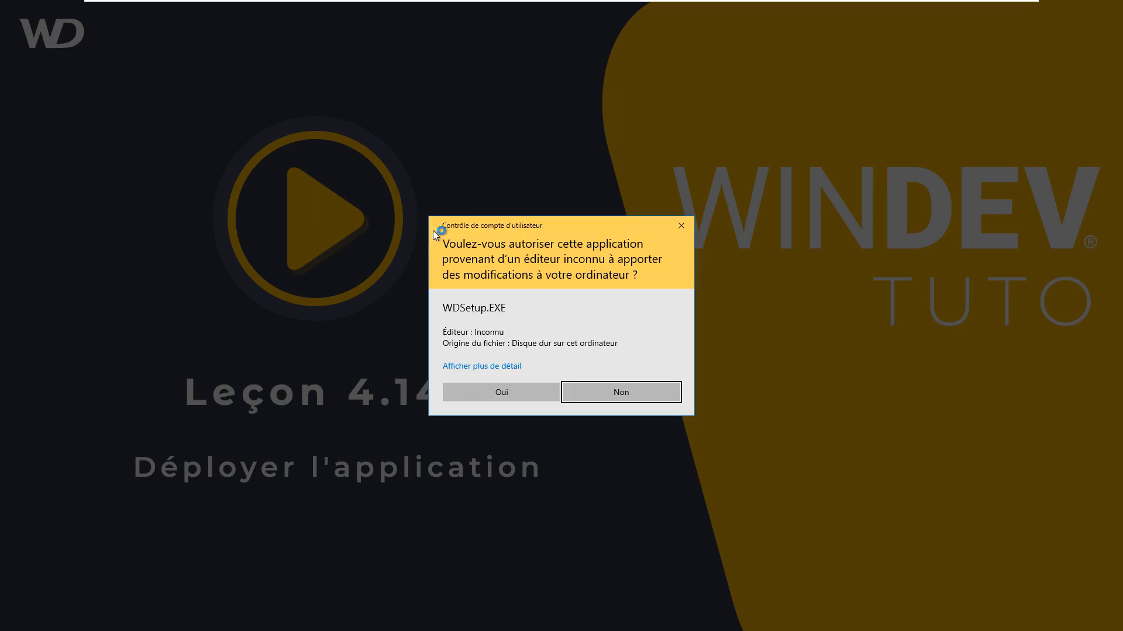
pyautogui.click(503, 398)
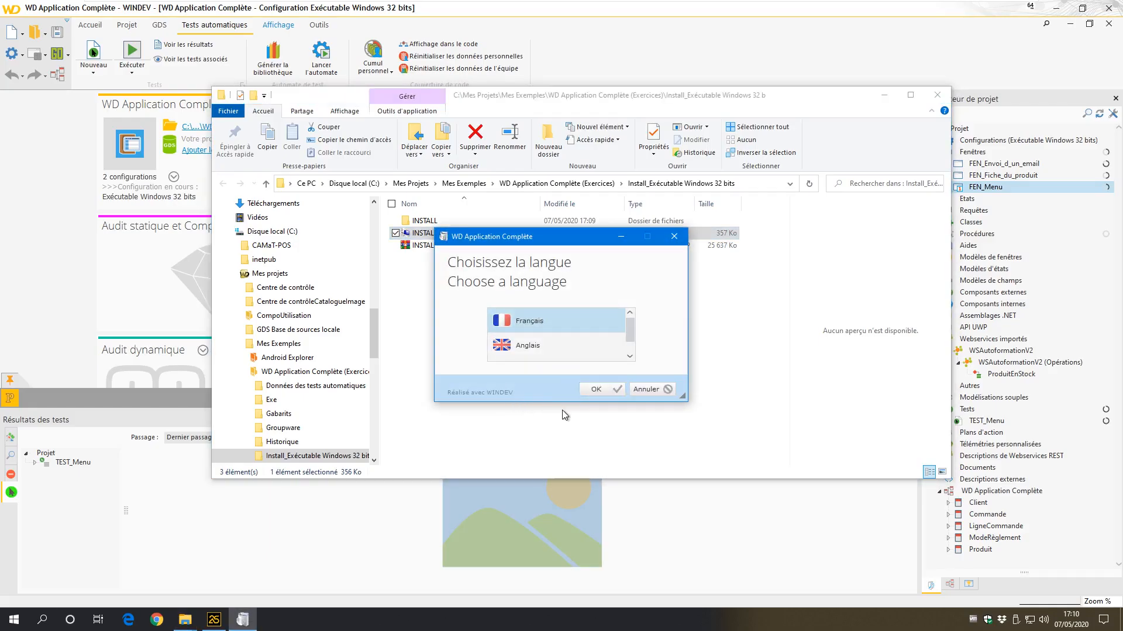
# Perform a custom installation in French to C:\Program Files (x86)\WD Application Complète, finishing with program launch and all shortcuts enabled
pyautogui.click(605, 392)
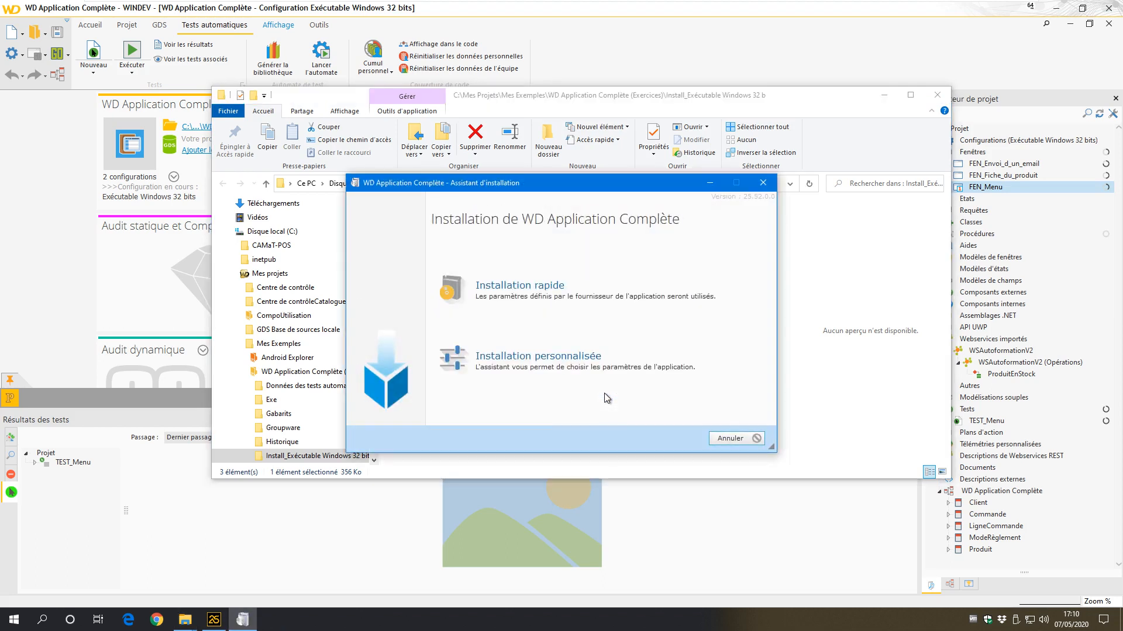
pyautogui.click(567, 357)
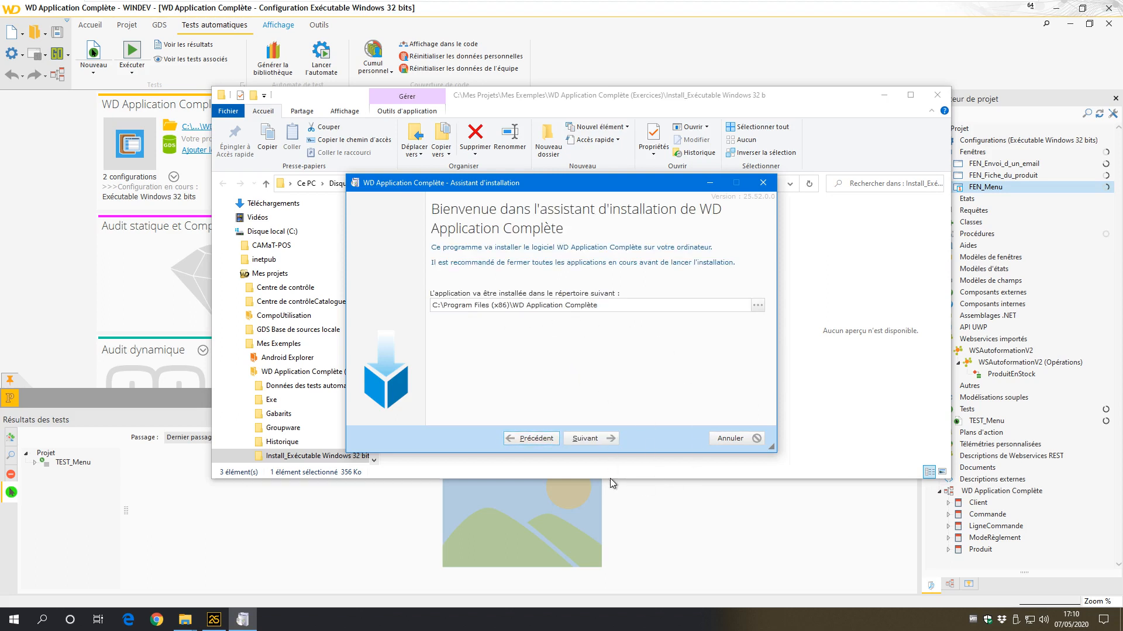
pyautogui.click(607, 440)
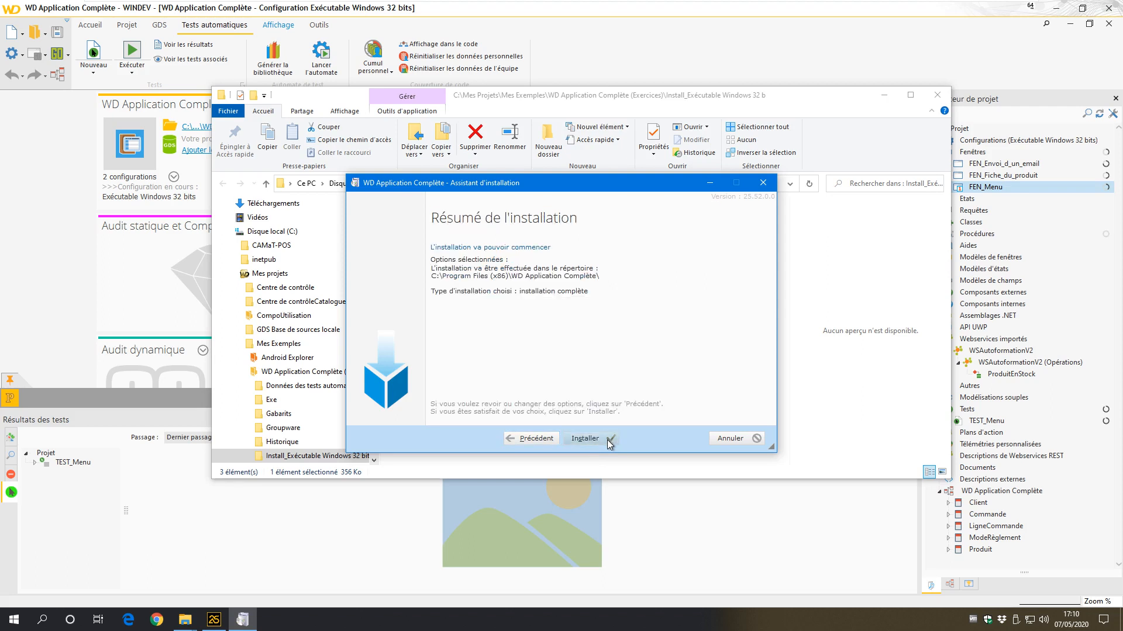
pyautogui.click(607, 439)
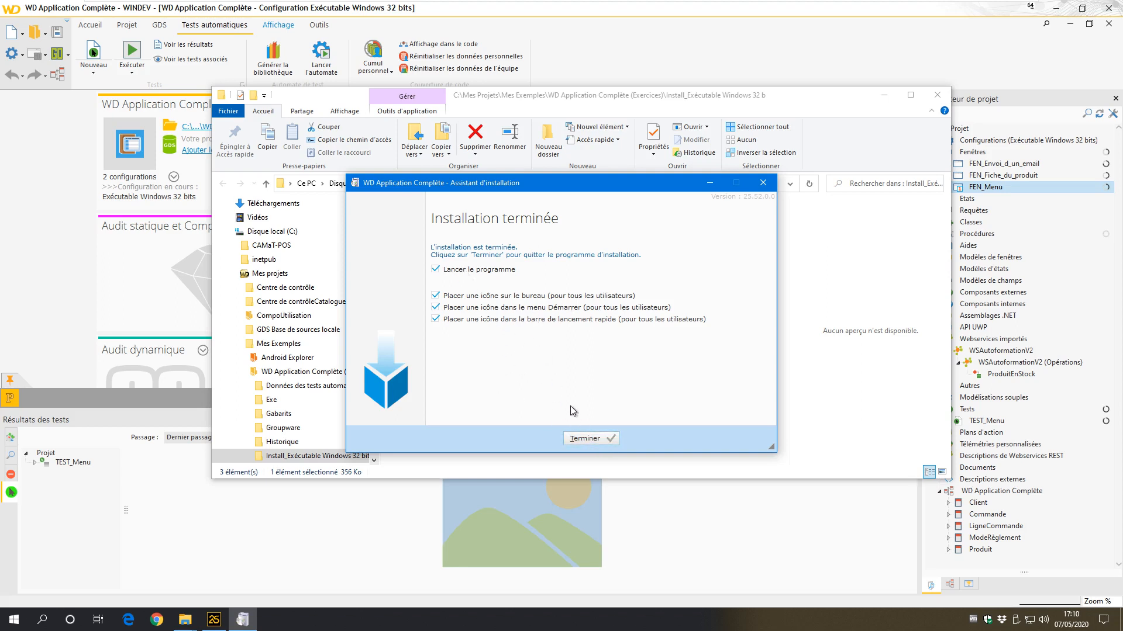
pyautogui.click(598, 439)
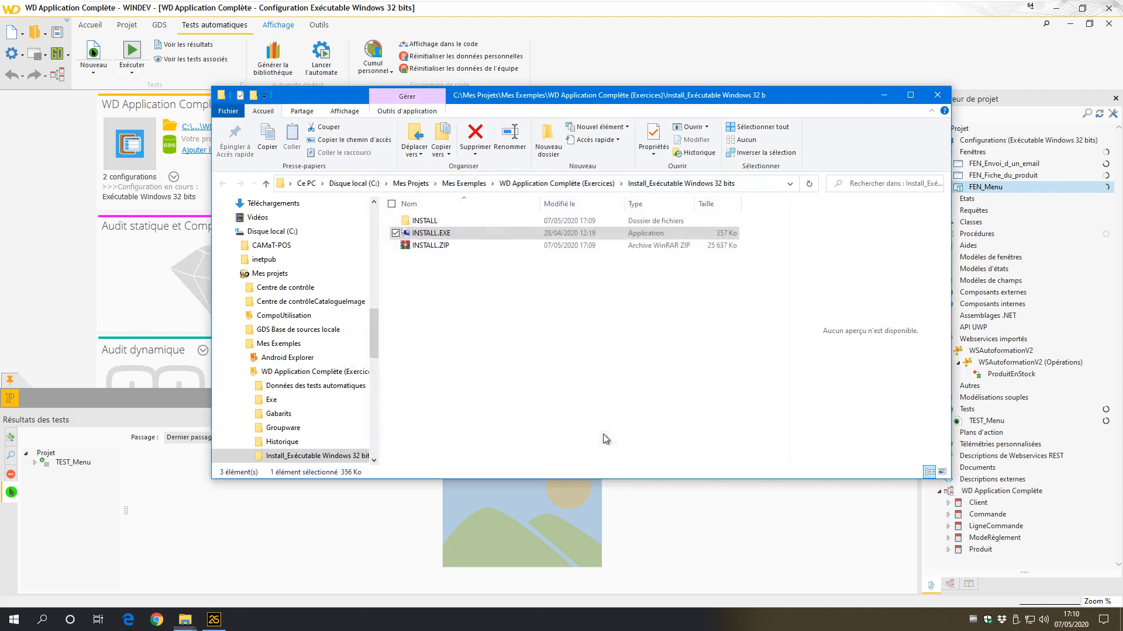
# Minimize the installation folder window and move the WD Application Complète desktop shortcut below the Dossiers folder
pyautogui.click(882, 96)
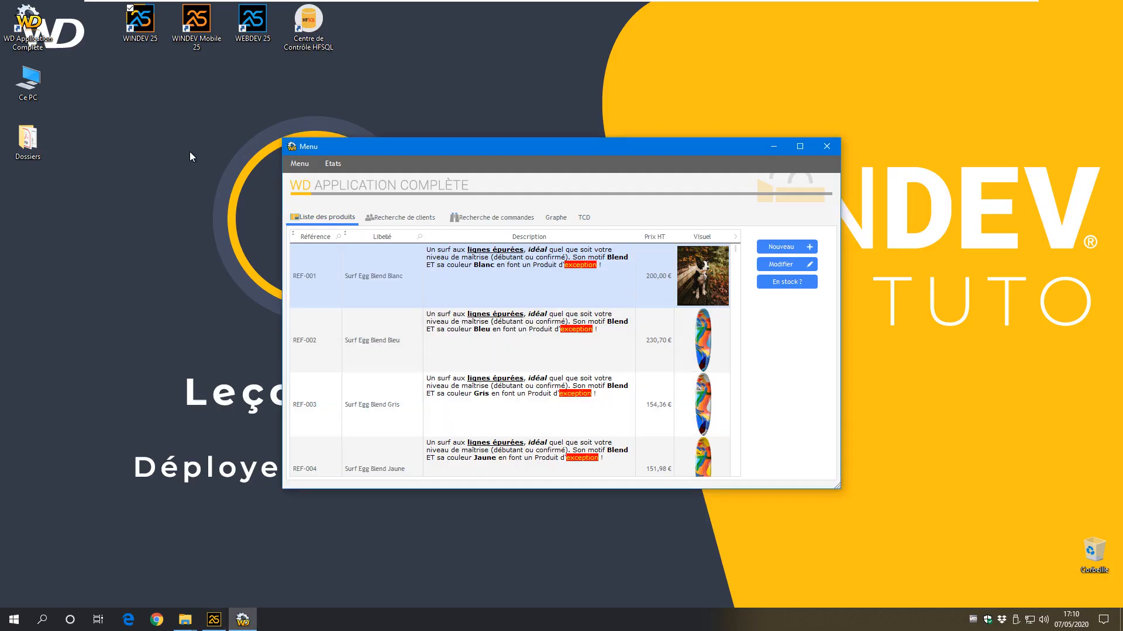
pyautogui.moveTo(30, 31); pyautogui.dragTo(37, 244)
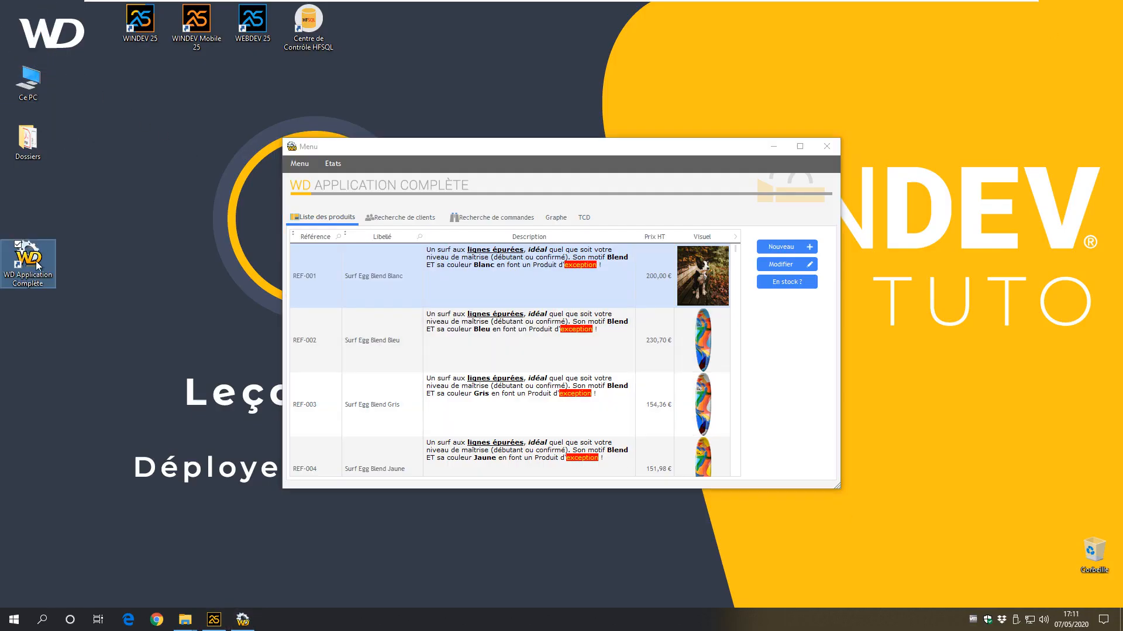